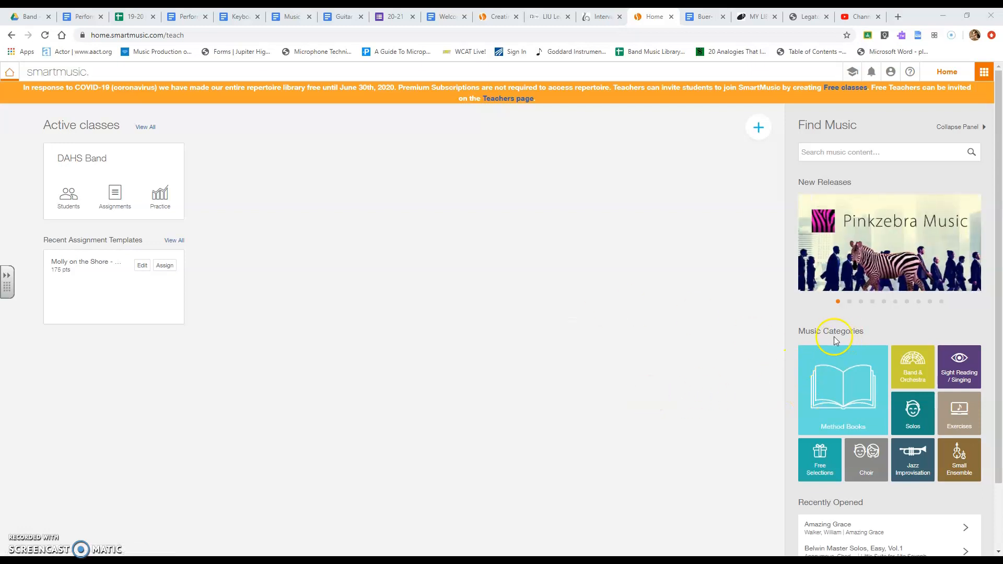
Step: Open the Solos category of the music library
{"action": "left_click", "coordinate": [910, 420]}
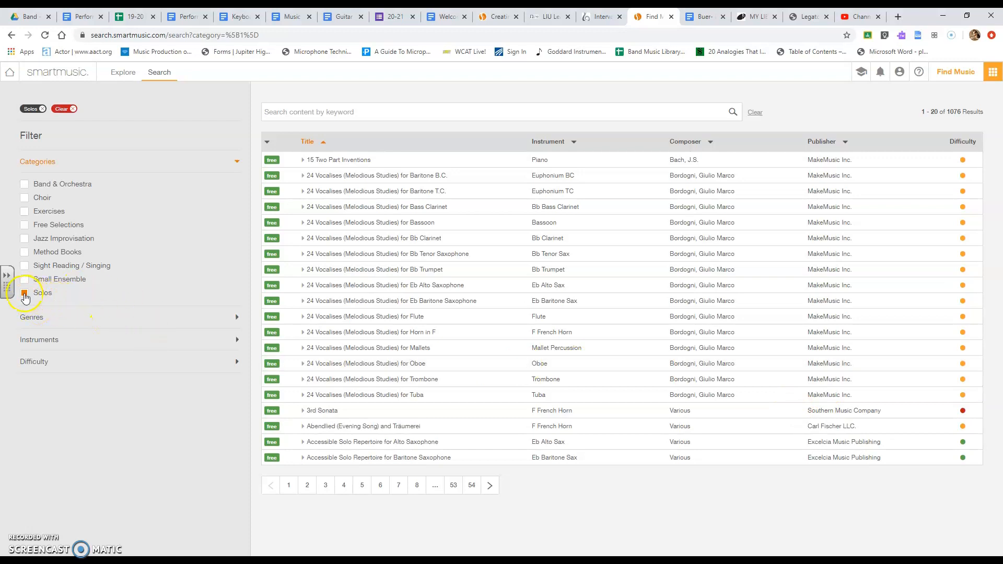
Step: Look through the instruments offered in the instrument filter, including the percussion entries
{"action": "left_click", "coordinate": [236, 340]}
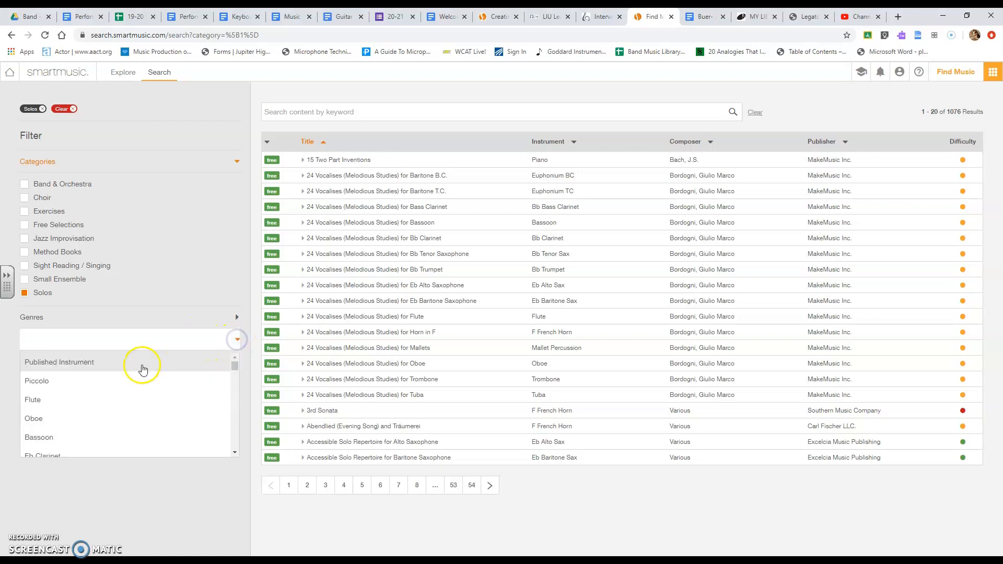
{"action": "scroll", "coordinate": [98, 411], "scroll_direction": "down", "scroll_amount": 4}
{"action": "scroll", "coordinate": [98, 413], "scroll_direction": "down", "scroll_amount": 4}
{"action": "scroll", "coordinate": [98, 413], "scroll_direction": "down", "scroll_amount": 1}
{"action": "scroll", "coordinate": [98, 412], "scroll_direction": "down", "scroll_amount": 6}
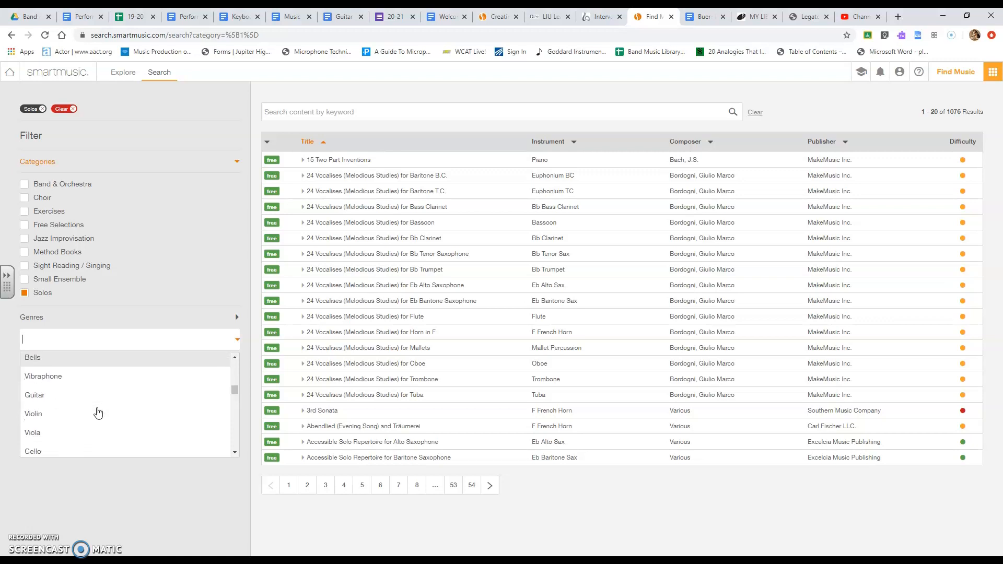
{"action": "scroll", "coordinate": [98, 412], "scroll_direction": "down", "scroll_amount": 7}
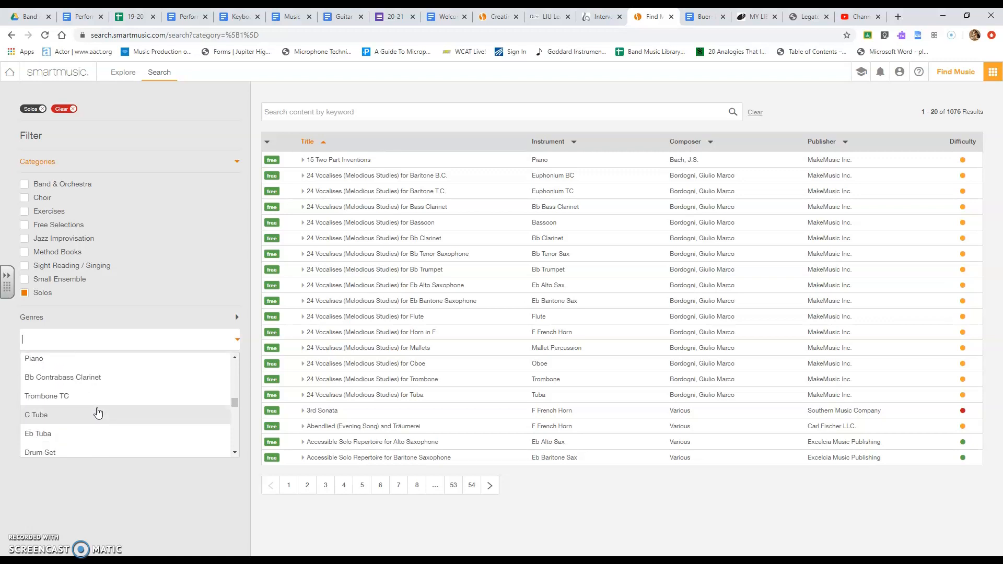
{"action": "scroll", "coordinate": [98, 413], "scroll_direction": "down", "scroll_amount": 7}
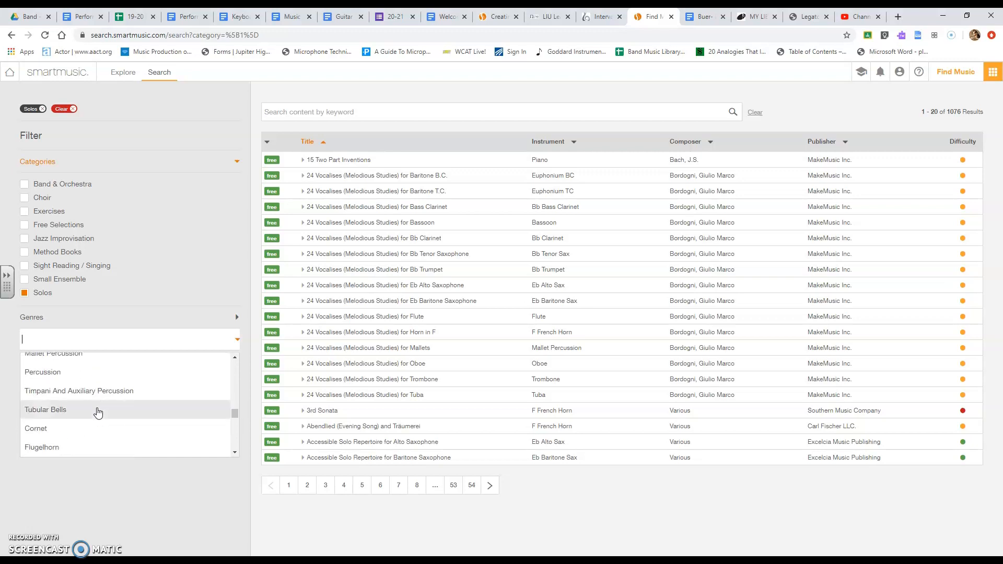
{"action": "scroll", "coordinate": [98, 413], "scroll_direction": "down", "scroll_amount": 7}
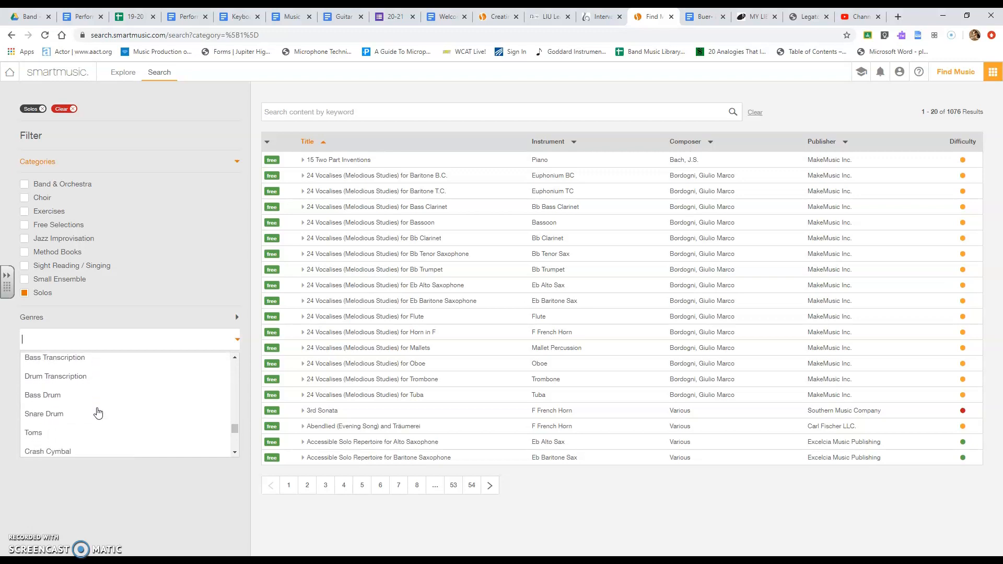
{"action": "scroll", "coordinate": [97, 387], "scroll_direction": "up", "scroll_amount": 3}
{"action": "scroll", "coordinate": [99, 388], "scroll_direction": "up", "scroll_amount": 4}
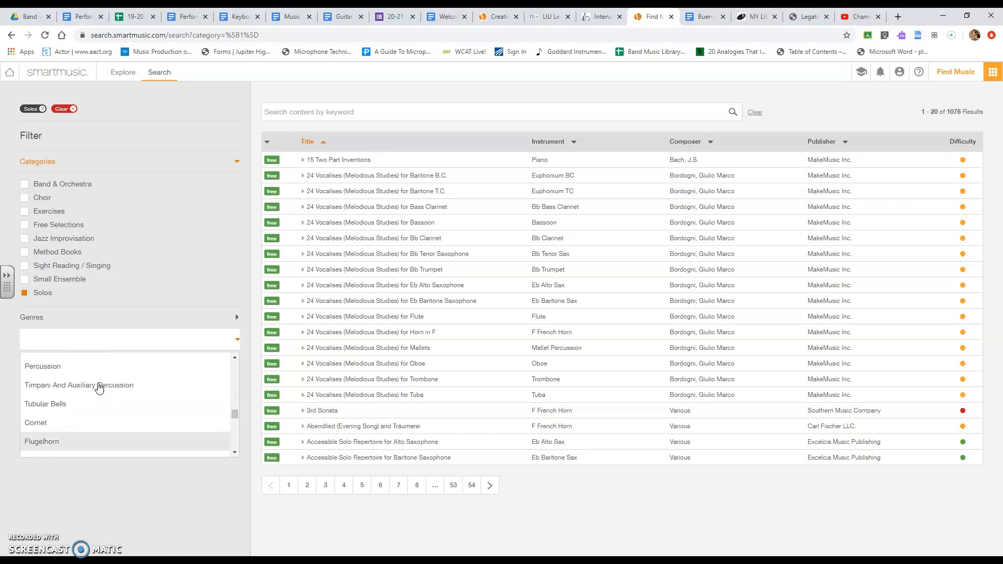
{"action": "left_click", "coordinate": [75, 399]}
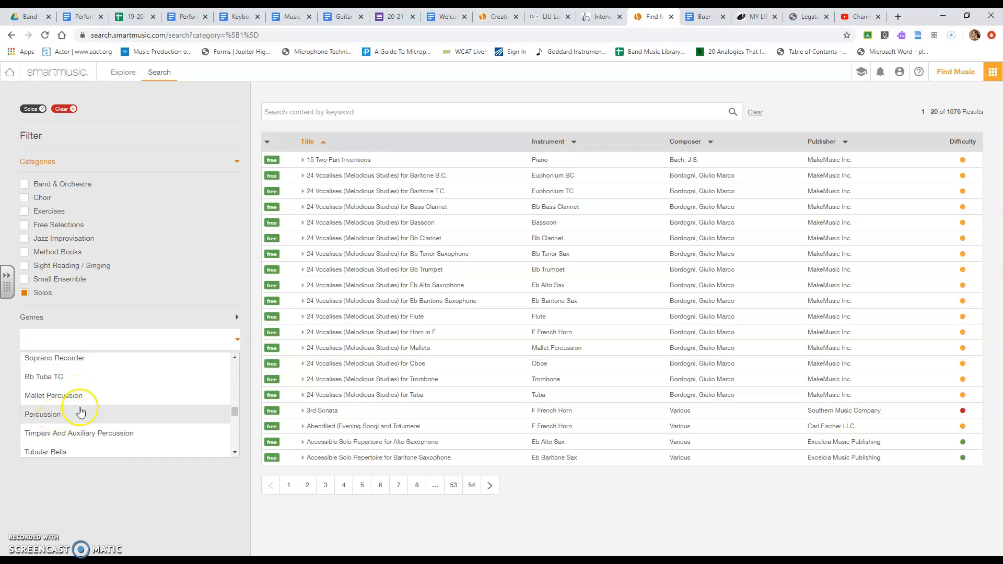
{"action": "left_click", "coordinate": [237, 339]}
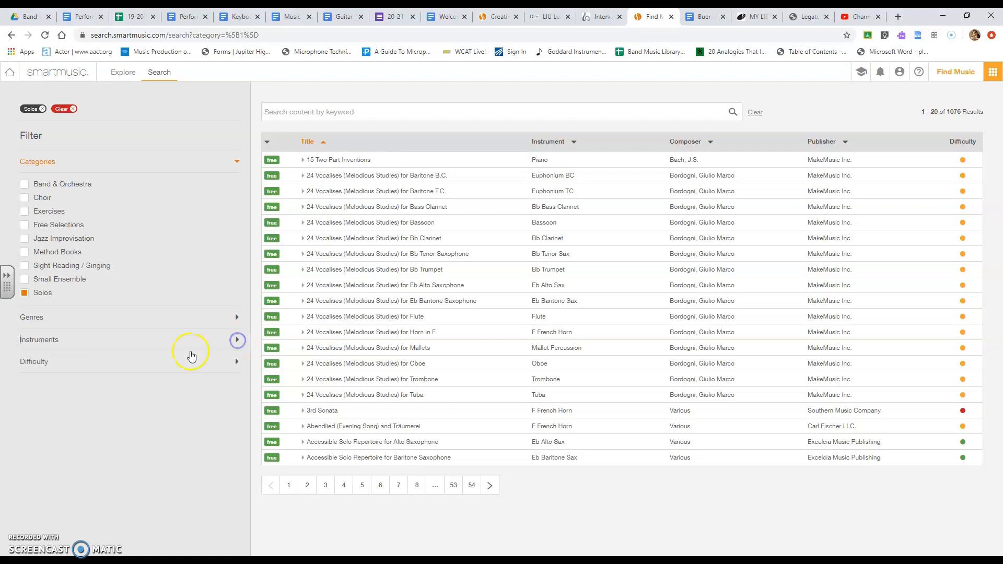
Step: Filter the solos to Easy difficulty and the Flute instrument
{"action": "left_click", "coordinate": [234, 364]}
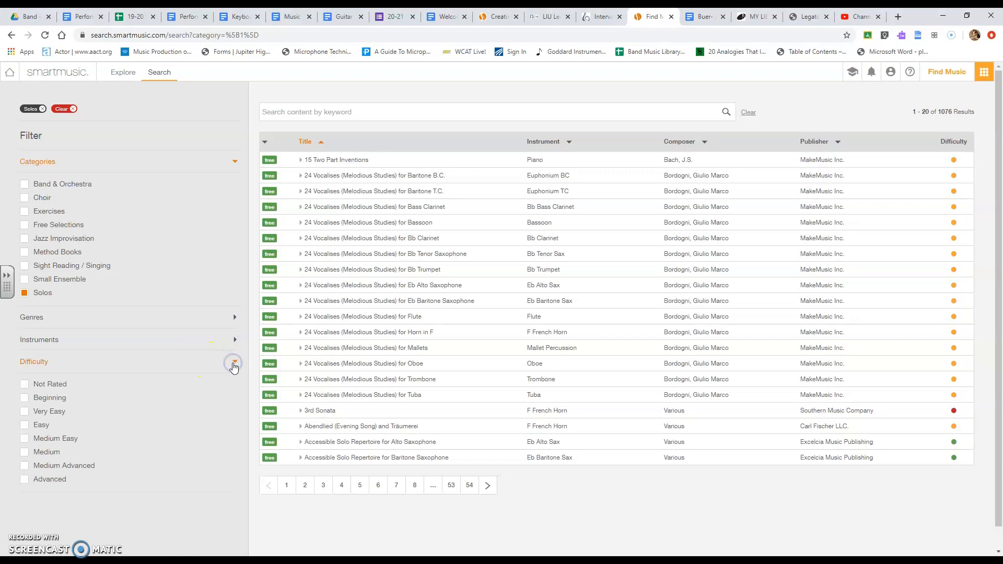
{"action": "left_click", "coordinate": [25, 425]}
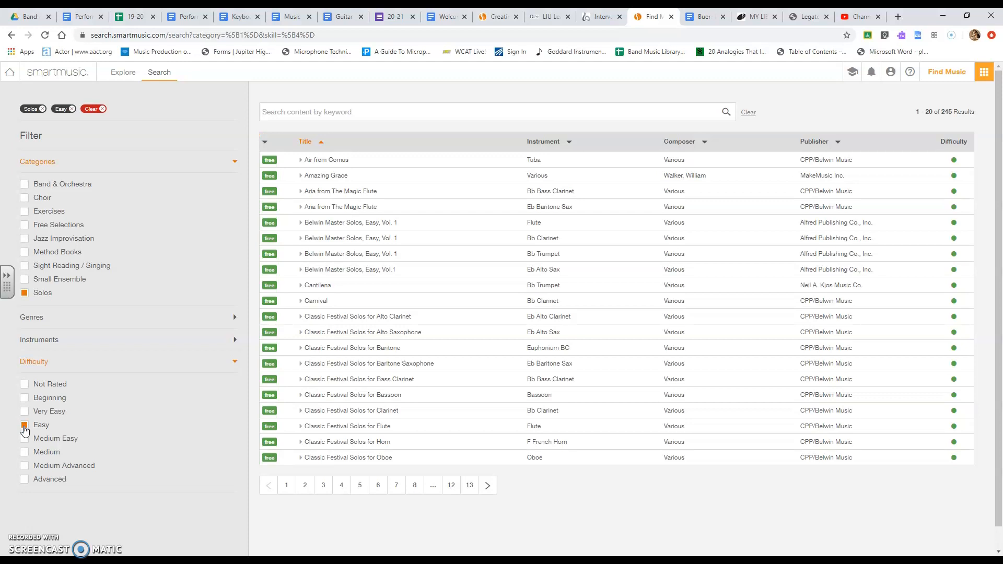
{"action": "left_click", "coordinate": [235, 357]}
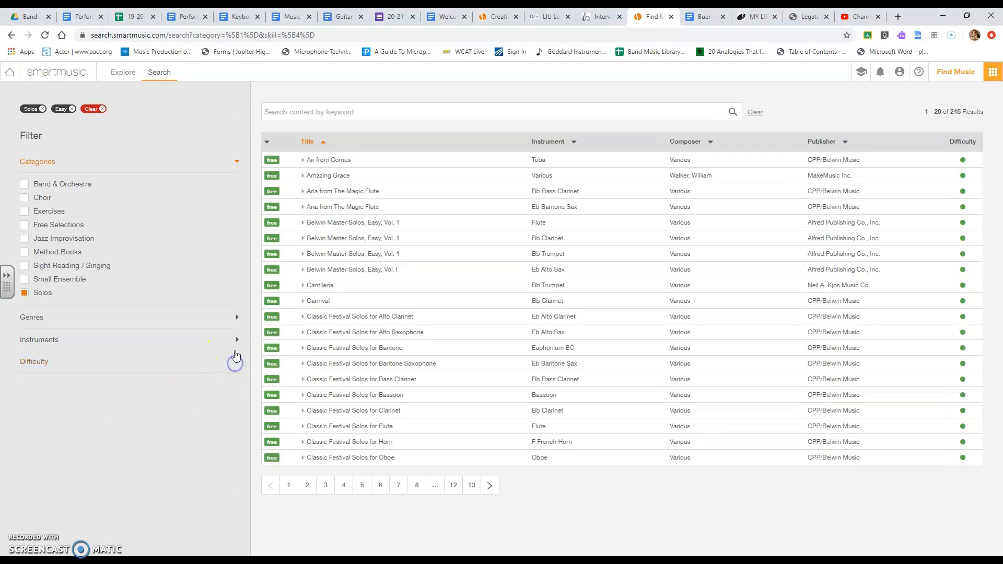
{"action": "left_click", "coordinate": [236, 339]}
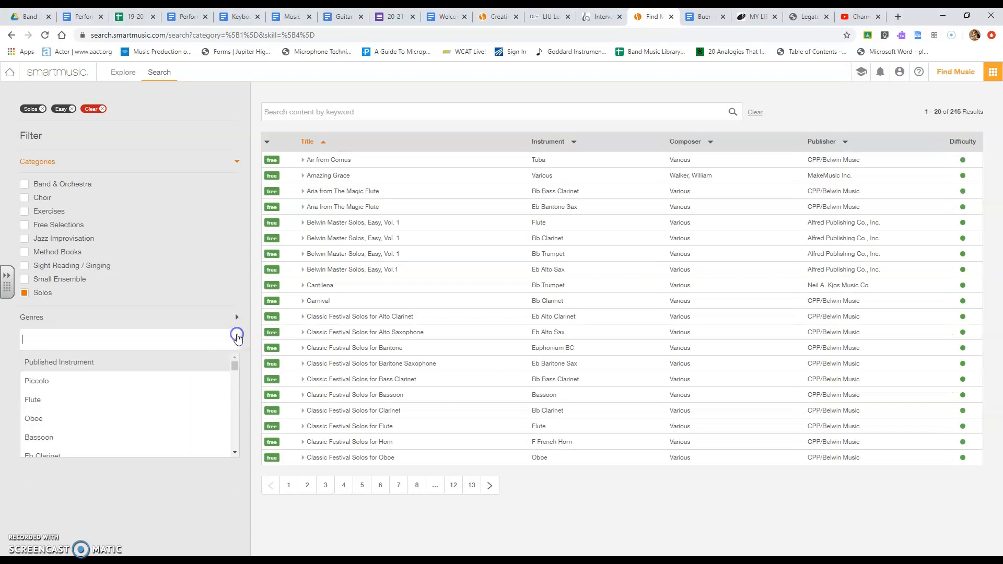
{"action": "left_click", "coordinate": [73, 401]}
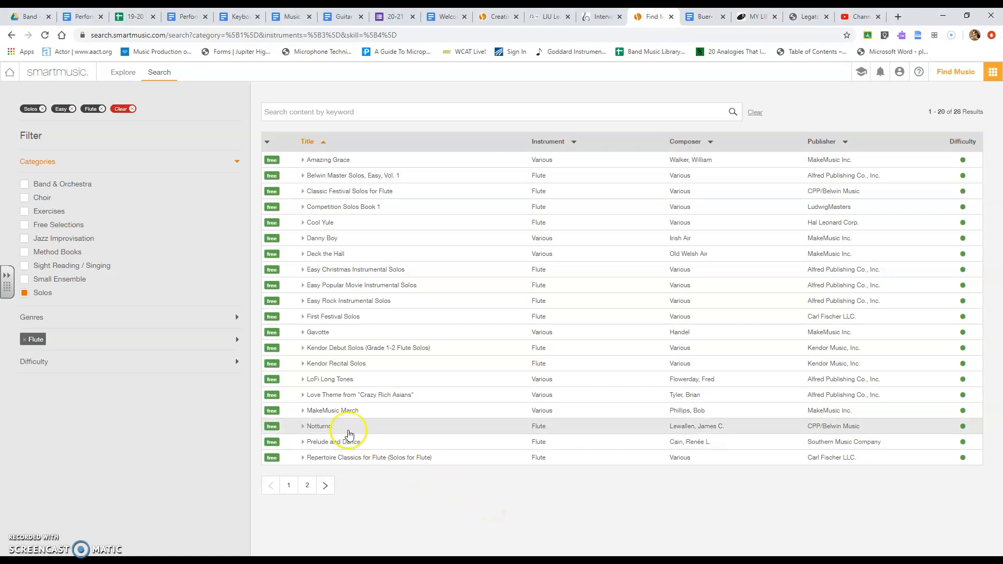
Step: Open the solo Amazing Grace for practice with the Flute part selected
{"action": "left_click", "coordinate": [328, 266]}
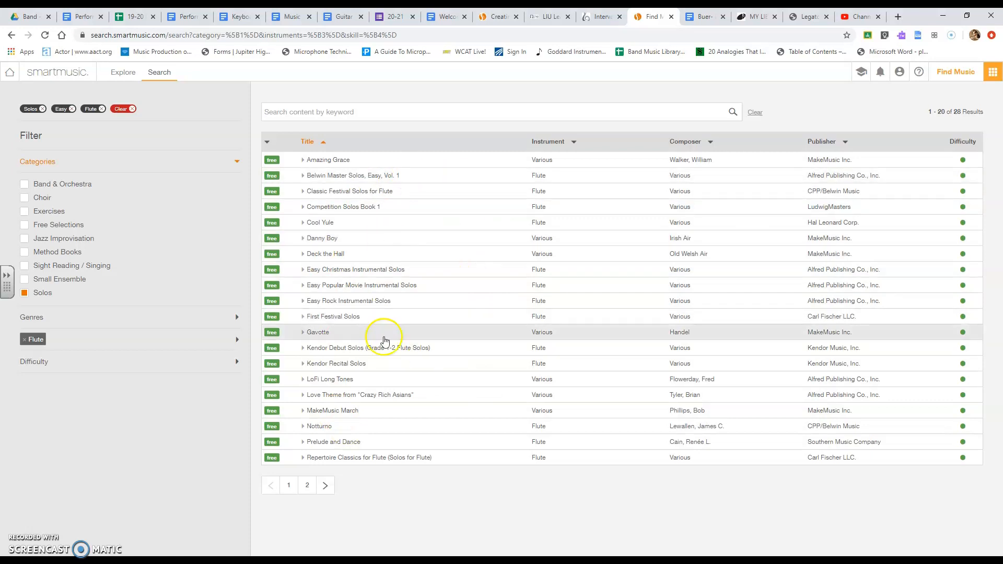
{"action": "left_click", "coordinate": [324, 160]}
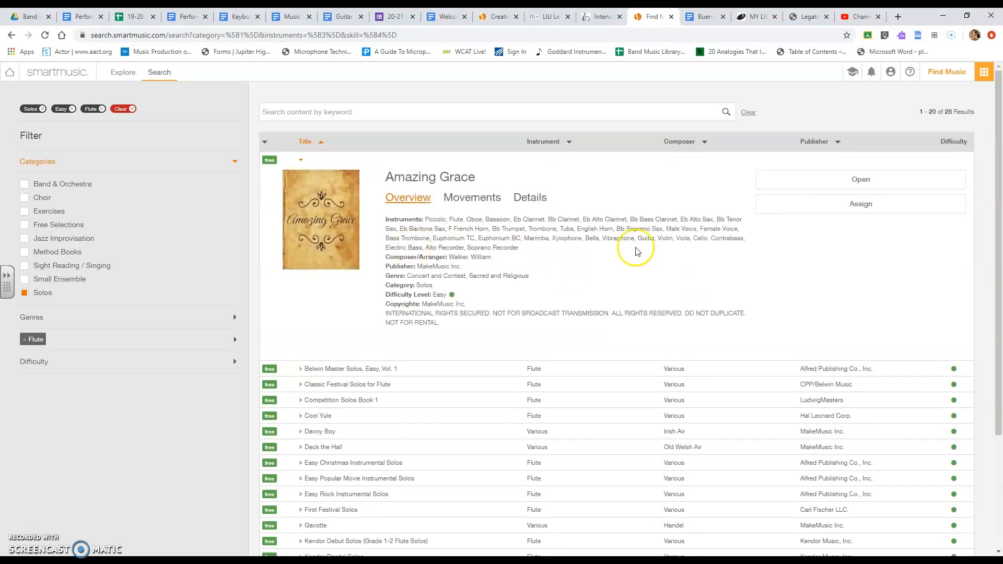
{"action": "left_click", "coordinate": [868, 183]}
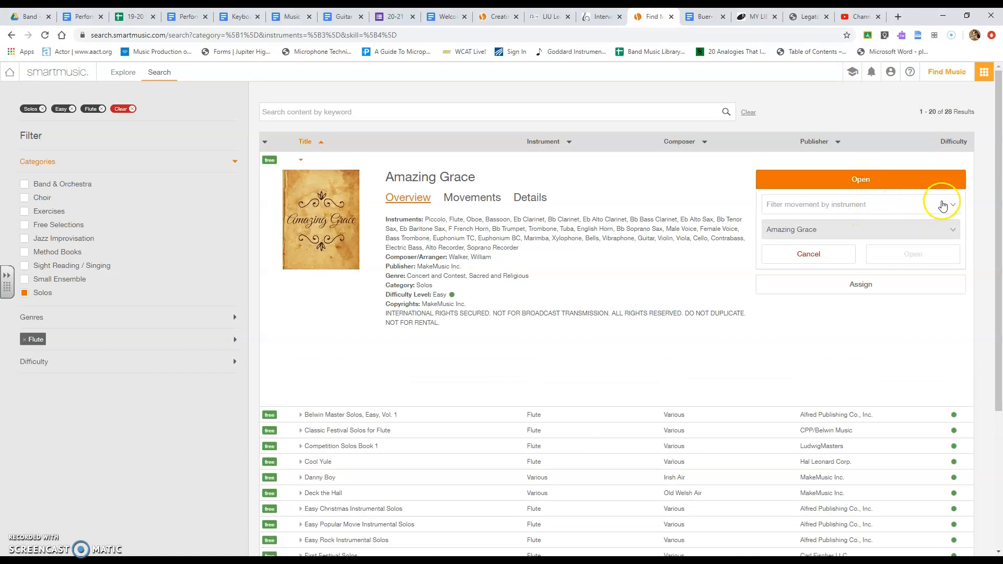
{"action": "left_click", "coordinate": [942, 206]}
{"action": "left_click", "coordinate": [829, 264]}
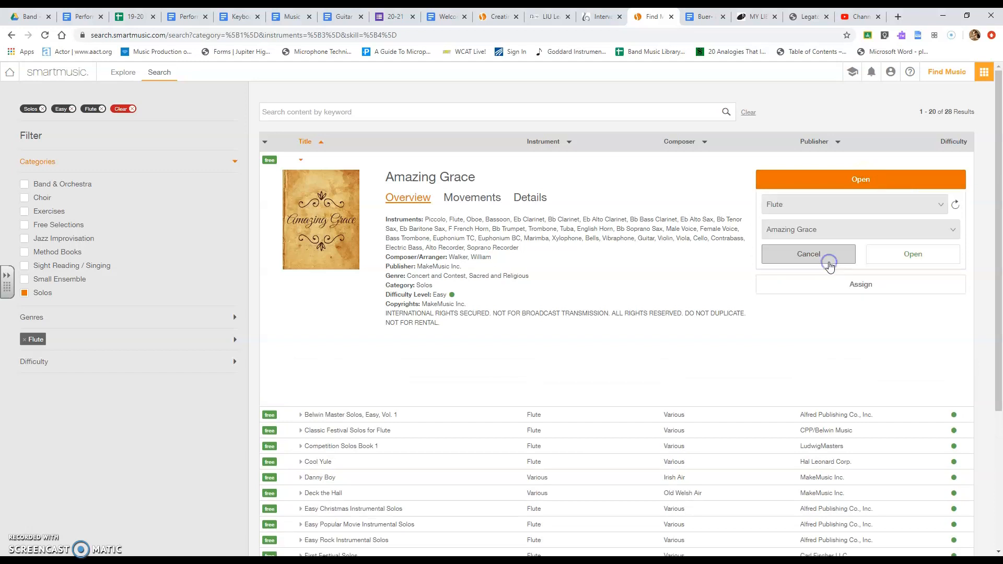
{"action": "left_click", "coordinate": [913, 256]}
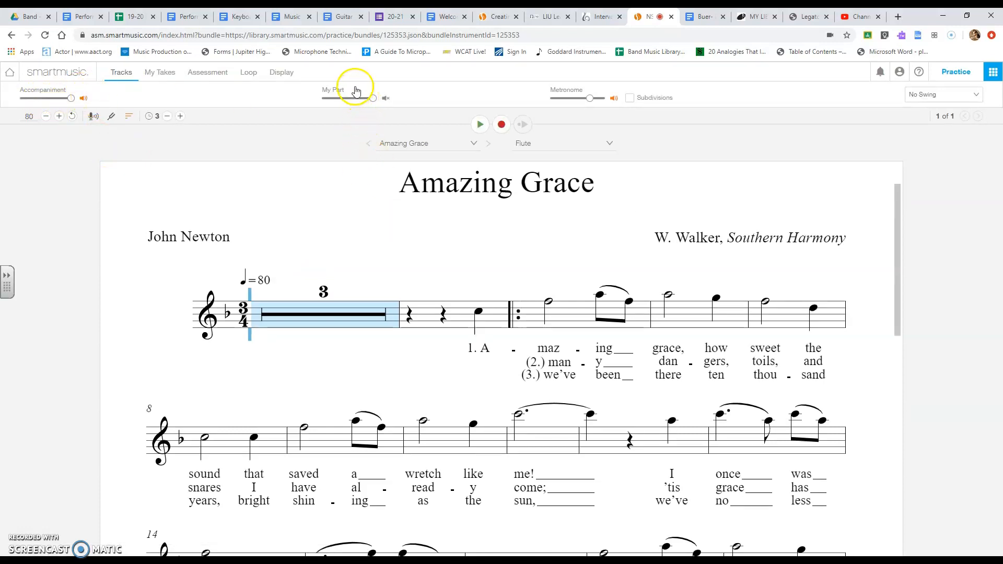
Step: Unmute the My Part track and toggle the metronome sound off and back on
{"action": "left_click", "coordinate": [387, 102]}
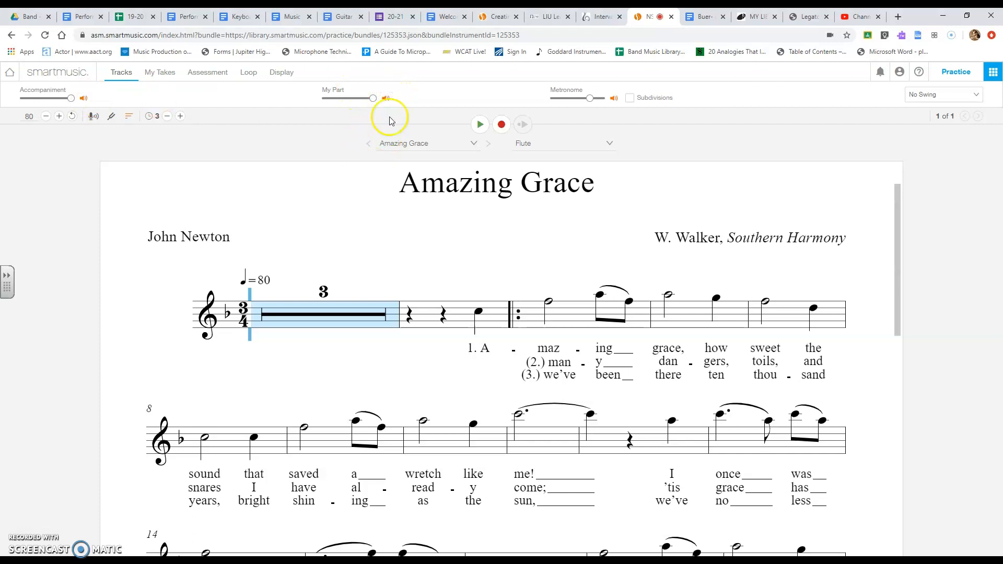
{"action": "left_click", "coordinate": [387, 100]}
{"action": "left_click", "coordinate": [386, 101]}
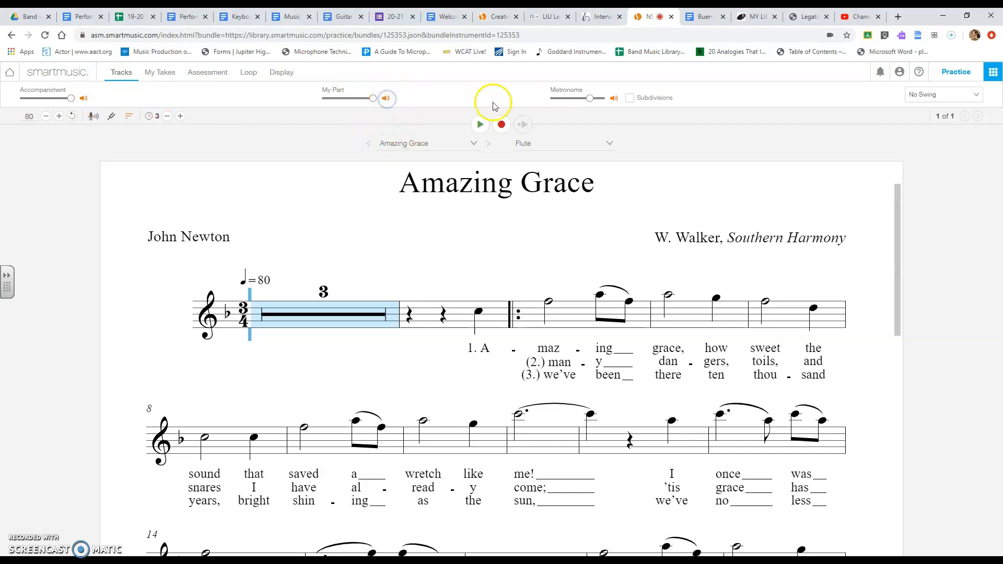
{"action": "left_click", "coordinate": [614, 100]}
{"action": "left_click", "coordinate": [614, 101]}
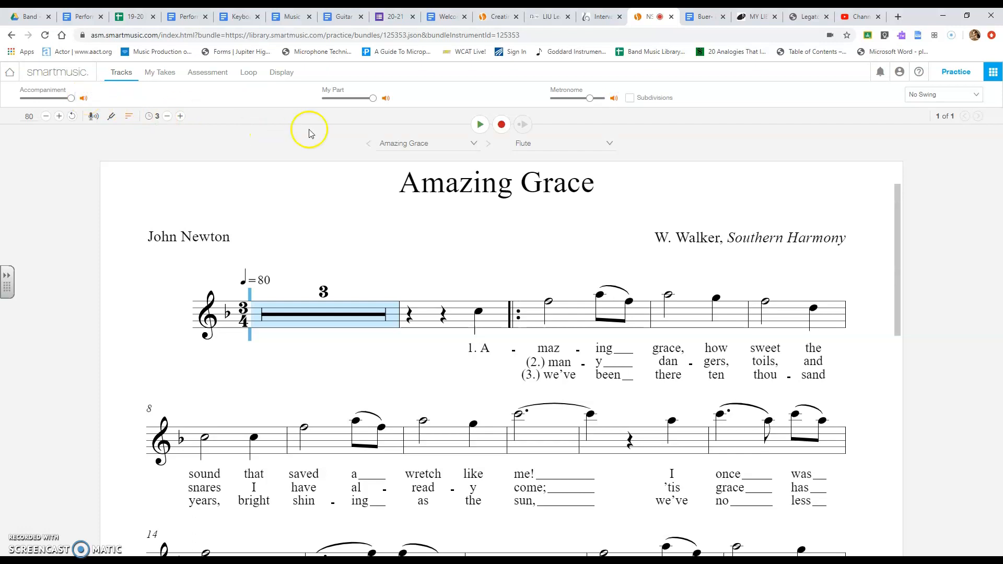
Step: Play the opening measures of Amazing Grace and pause the playback
{"action": "left_click", "coordinate": [480, 124]}
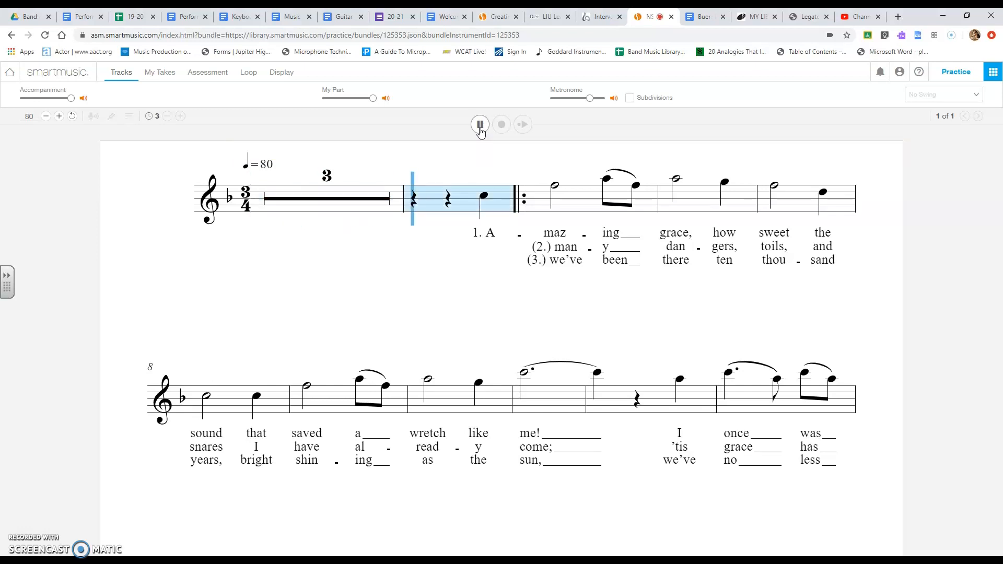
{"action": "left_click", "coordinate": [480, 125]}
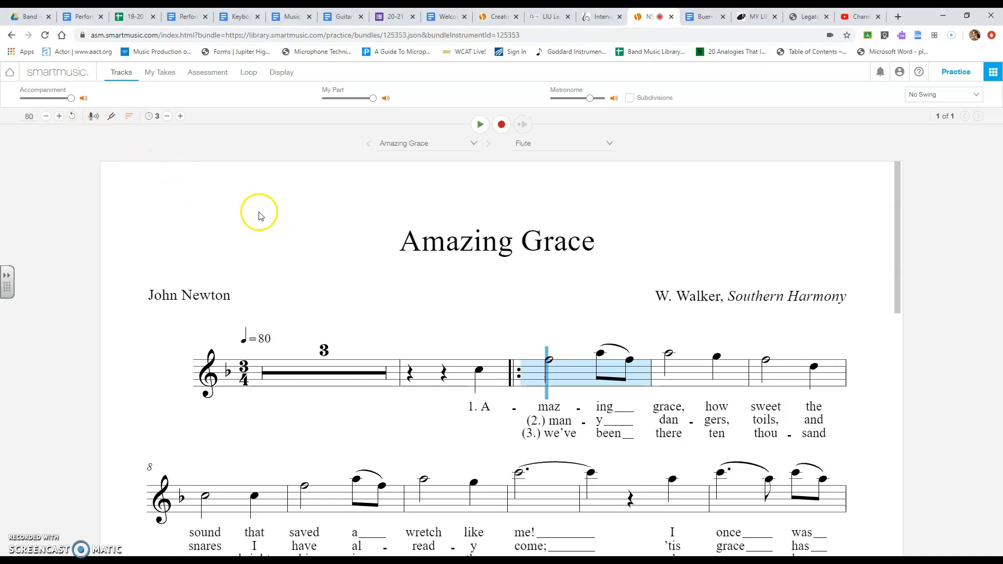
Step: Return to the home page, reopen the Solos category and filter it to Easy difficulty
{"action": "left_click", "coordinate": [59, 79]}
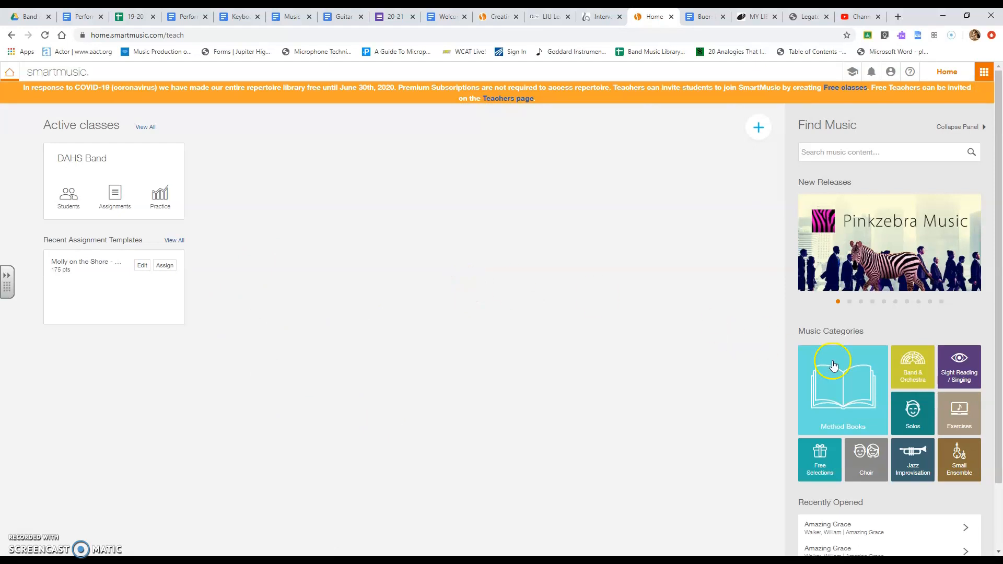
{"action": "left_click", "coordinate": [913, 417]}
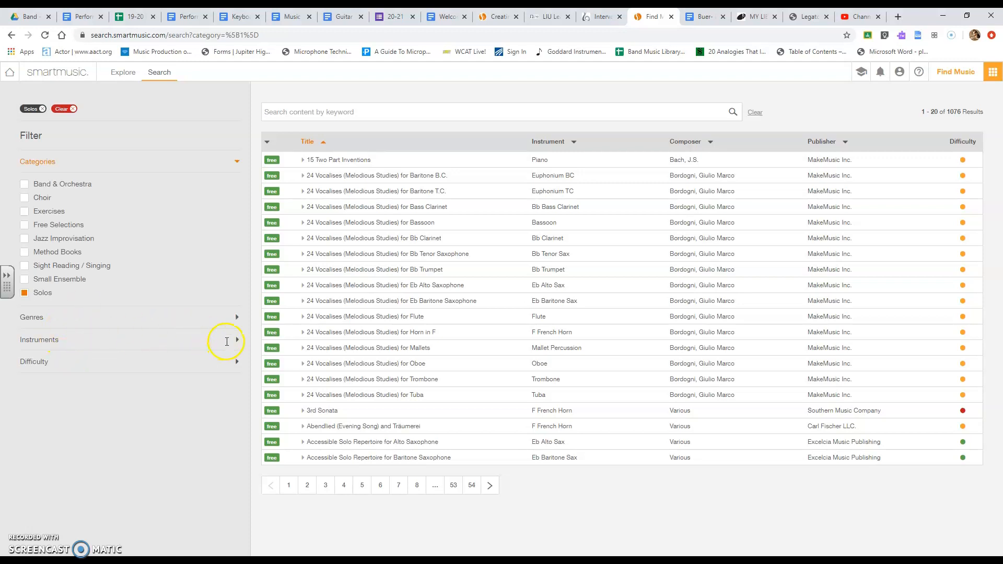
{"action": "left_click", "coordinate": [226, 342]}
{"action": "left_click", "coordinate": [227, 341]}
{"action": "left_click", "coordinate": [227, 361]}
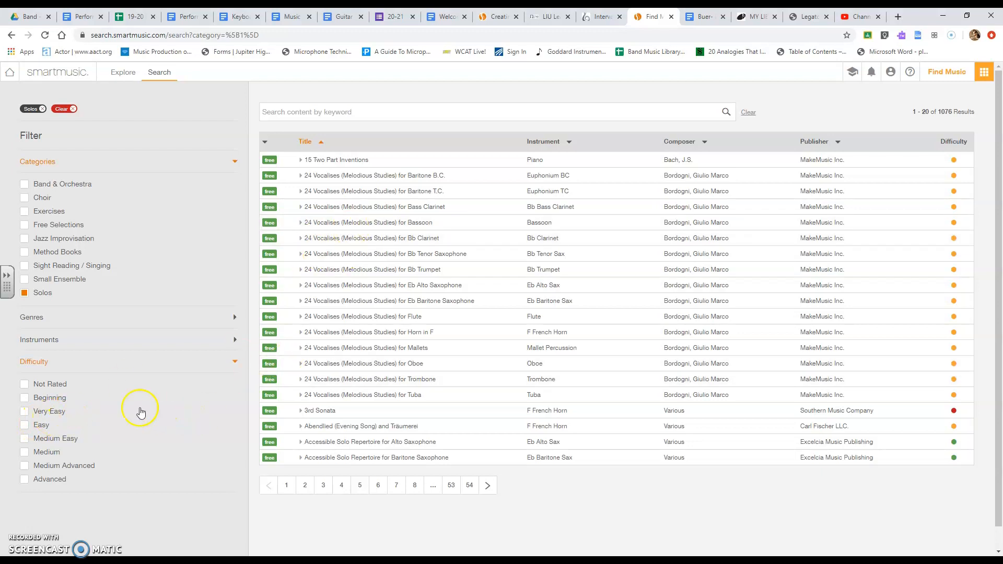
{"action": "left_click", "coordinate": [86, 425]}
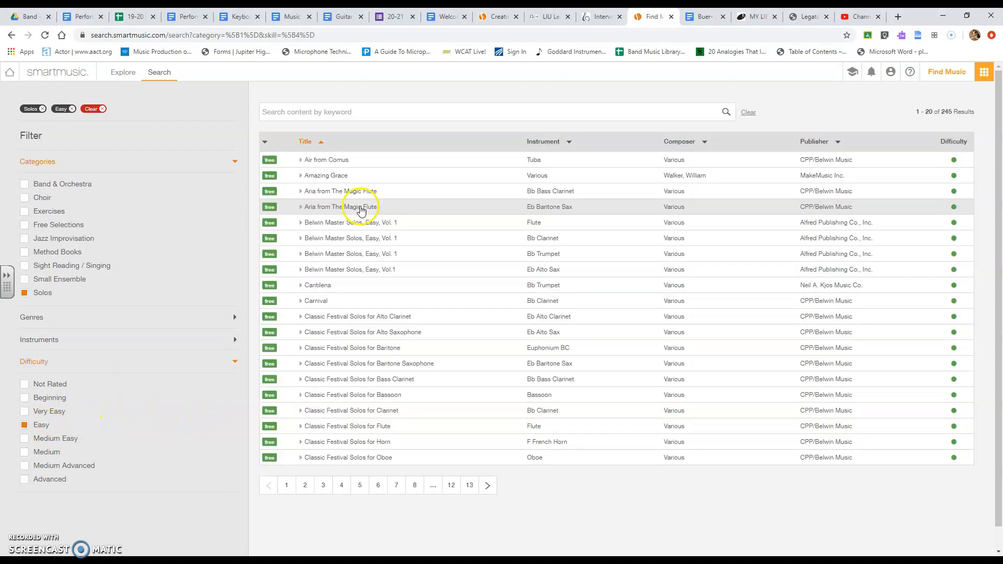
Step: Open the solo Aria from The Magic Flute for practice with the Bb Bass Clarinet part
{"action": "left_click", "coordinate": [420, 197]}
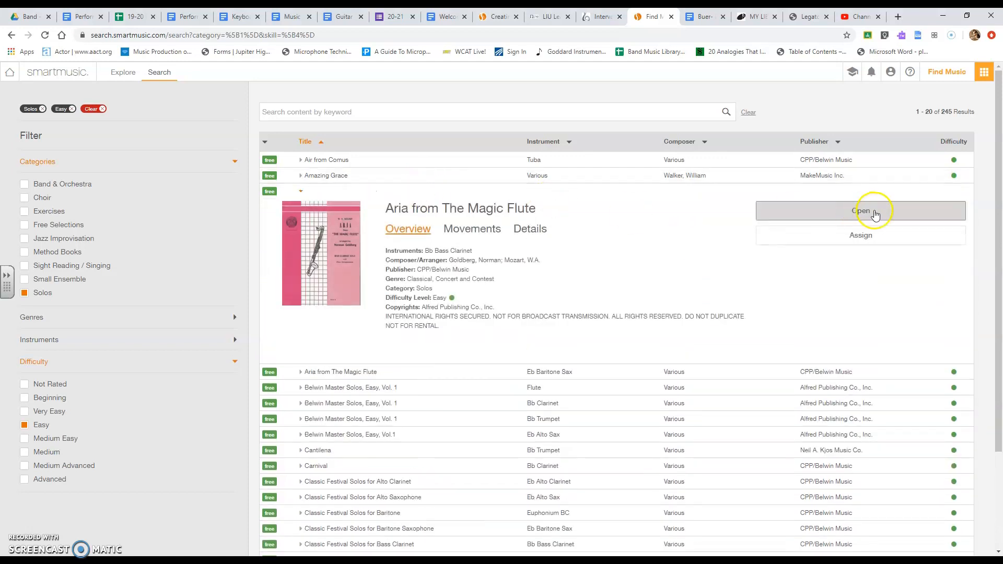
{"action": "left_click", "coordinate": [875, 213]}
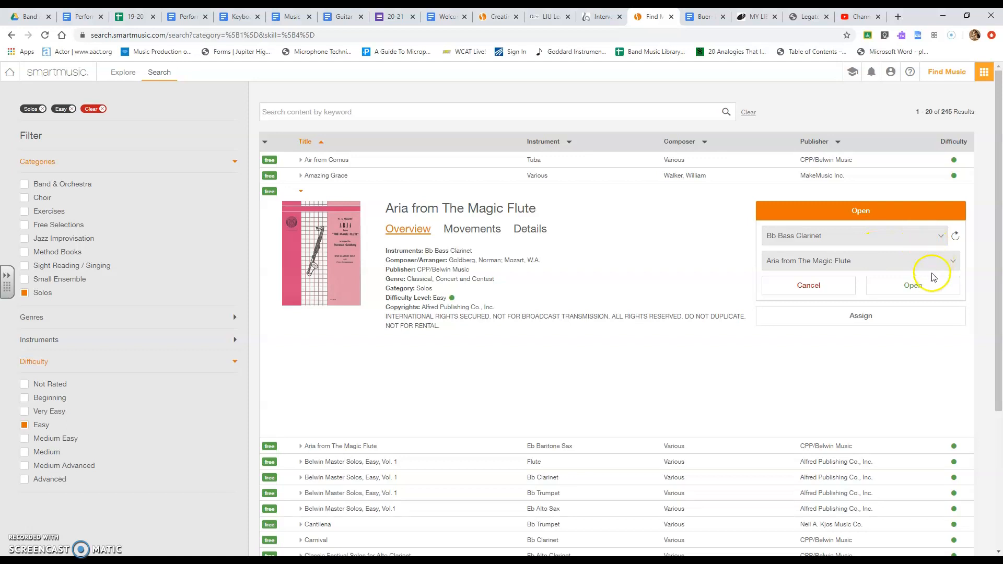
{"action": "left_click", "coordinate": [926, 285]}
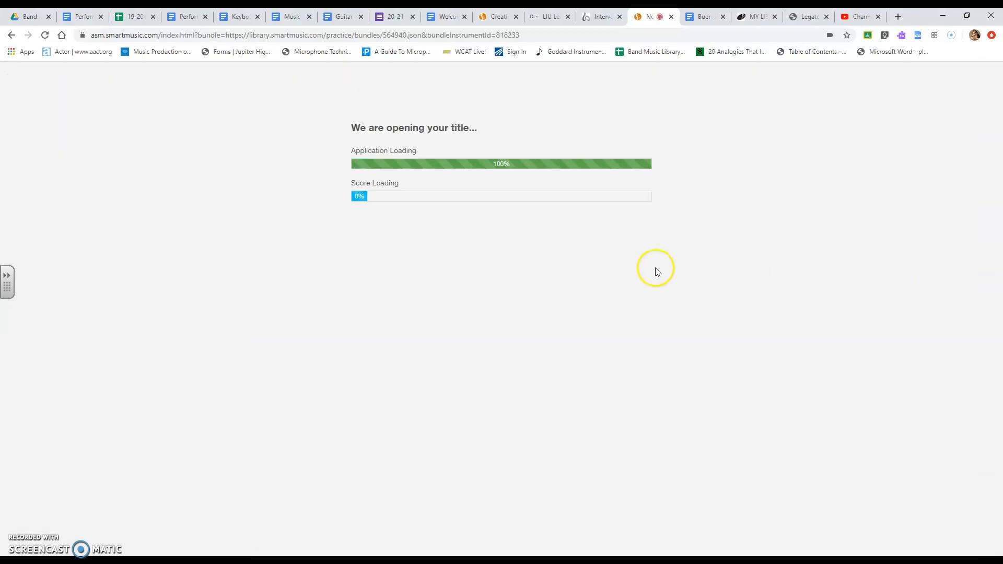